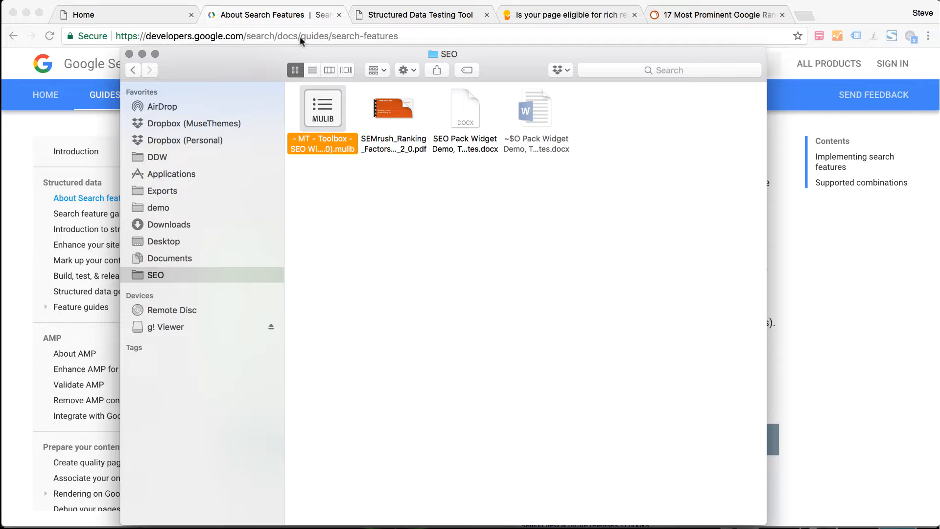
Import the MT Toolbox SEO Widgets (1.0) library file into Adobe Muse and expand its folder
{"action": "double_click", "coordinate": [328, 104]}
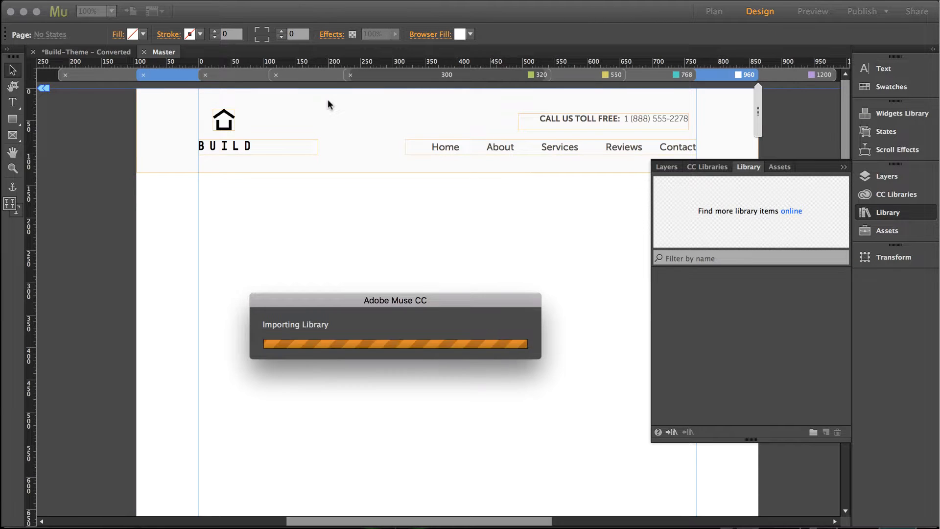
{"action": "left_click", "coordinate": [509, 357]}
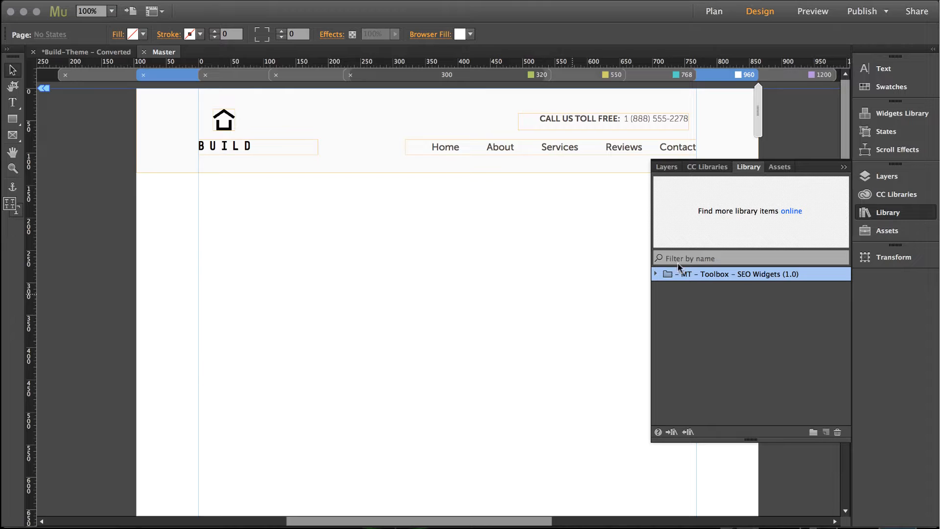
{"action": "left_click", "coordinate": [656, 275]}
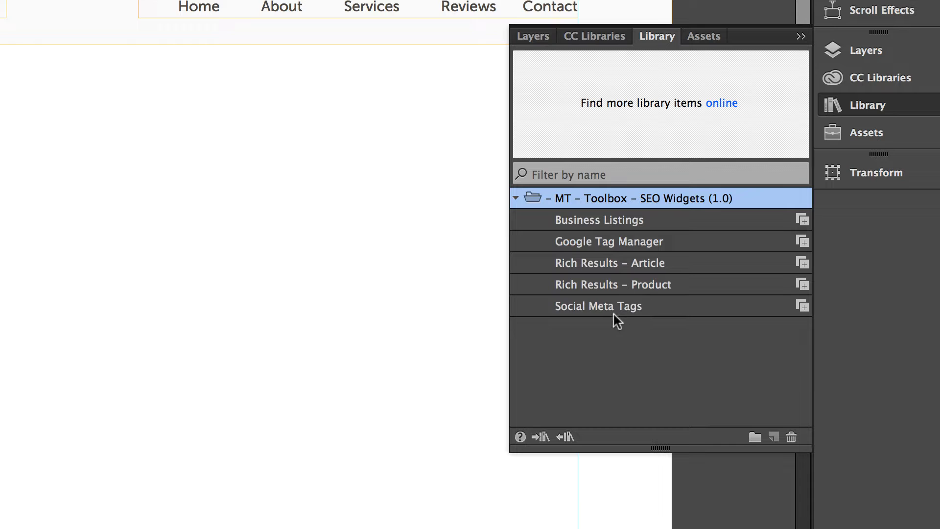
Place the Business Listings widget on the master page just below the header and collapse the library
{"action": "left_click", "coordinate": [593, 225]}
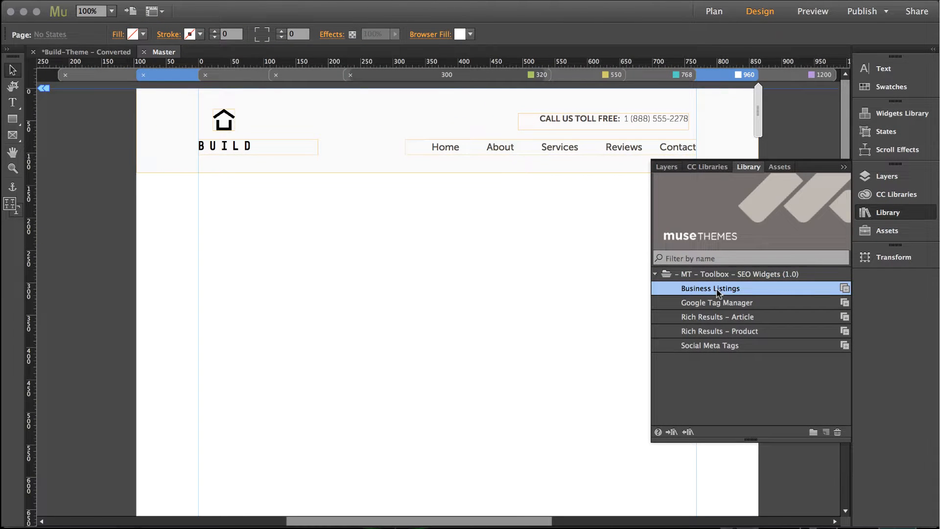
{"action": "left_click_drag", "start_coordinate": [733, 288], "coordinate": [137, 205]}
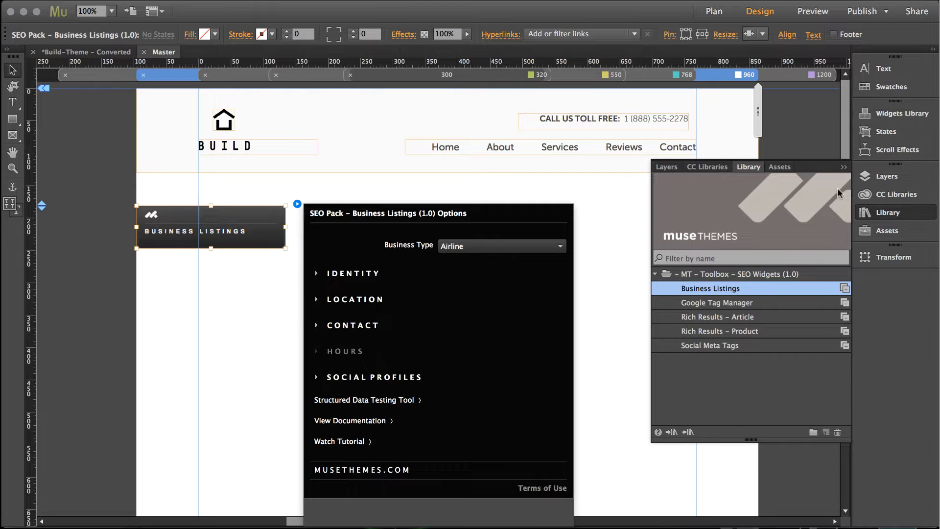
{"action": "left_click", "coordinate": [843, 166]}
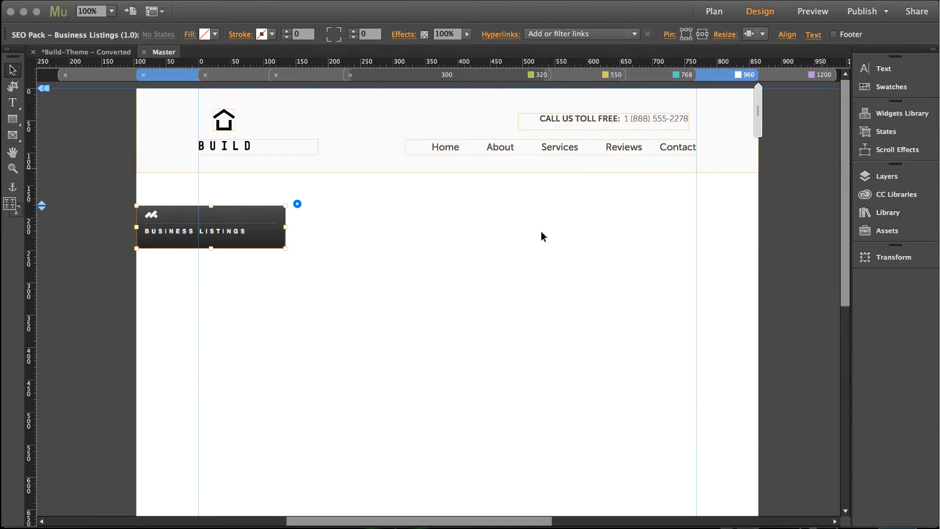
Set the Business Listings widget's business type to Corporation and expand its Identity settings
{"action": "left_click", "coordinate": [297, 205]}
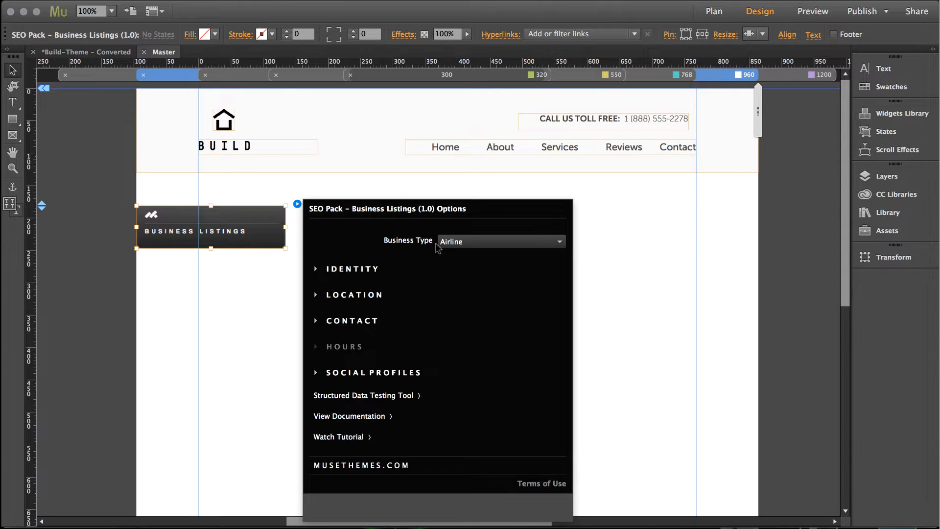
{"action": "left_click", "coordinate": [492, 244]}
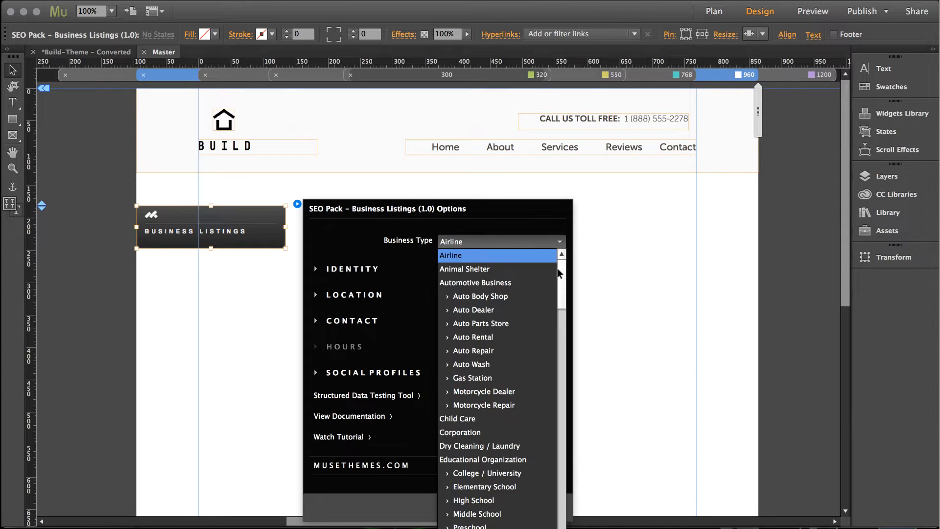
{"action": "mouse_move", "coordinate": [563, 270]}
{"action": "left_mouse_down"}
{"action": "mouse_move", "coordinate": [560, 442]}
{"action": "mouse_move", "coordinate": [547, 290]}
{"action": "left_mouse_up"}
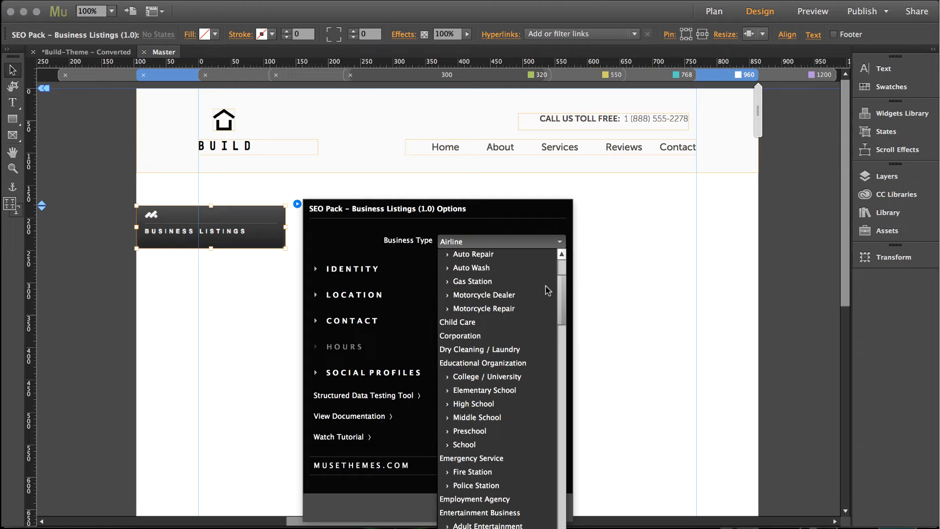
{"action": "left_click", "coordinate": [462, 336]}
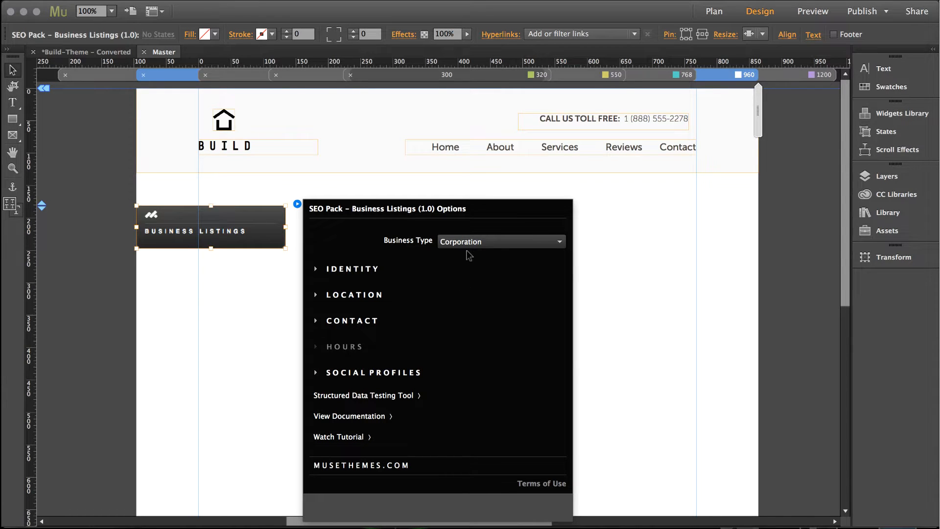
{"action": "left_click", "coordinate": [315, 271]}
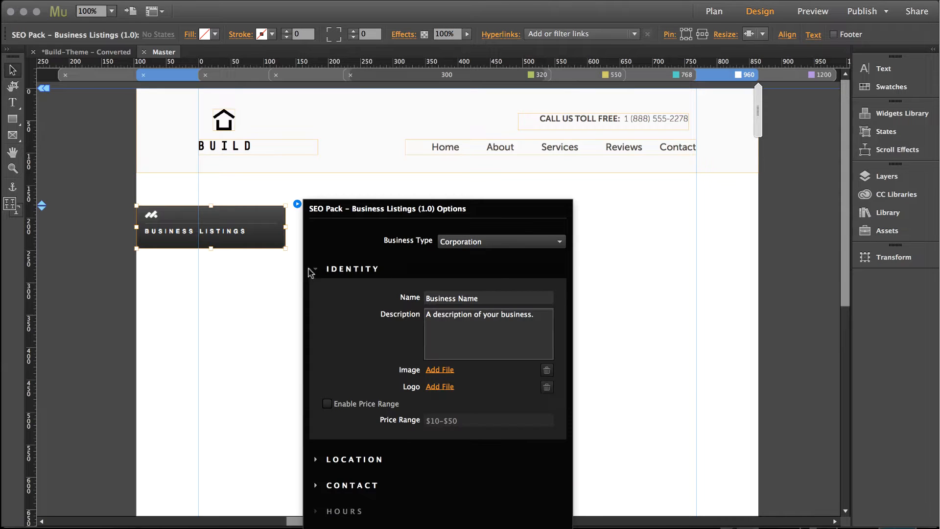
Move the Business Listings widget off the page, beside the header's left edge, and reopen its Identity settings
{"action": "left_click", "coordinate": [200, 242]}
{"action": "left_click_drag", "start_coordinate": [254, 220], "coordinate": [101, 128]}
{"action": "left_click", "coordinate": [143, 113]}
{"action": "left_click", "coordinate": [179, 179]}
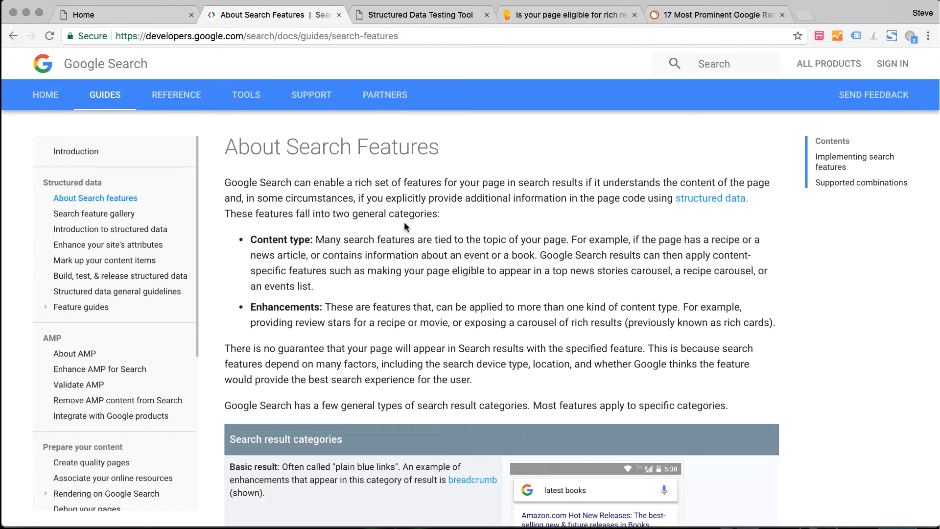
Switch to Chrome, review the search result categories in Google's About Search Features guide, and open the Logo feature guide
{"action": "scroll", "coordinate": [404, 221], "scroll_direction": "down", "scroll_amount": 6}
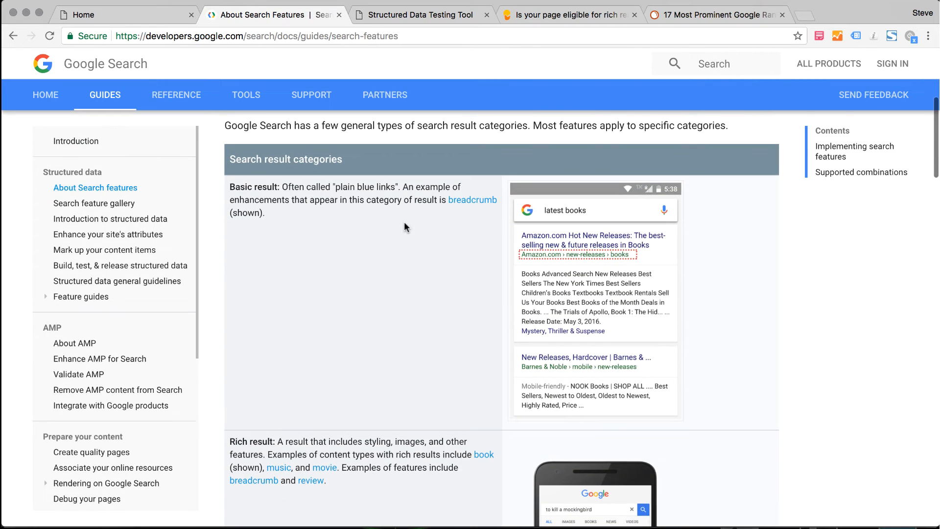
{"action": "scroll", "coordinate": [383, 277], "scroll_direction": "down", "scroll_amount": 5}
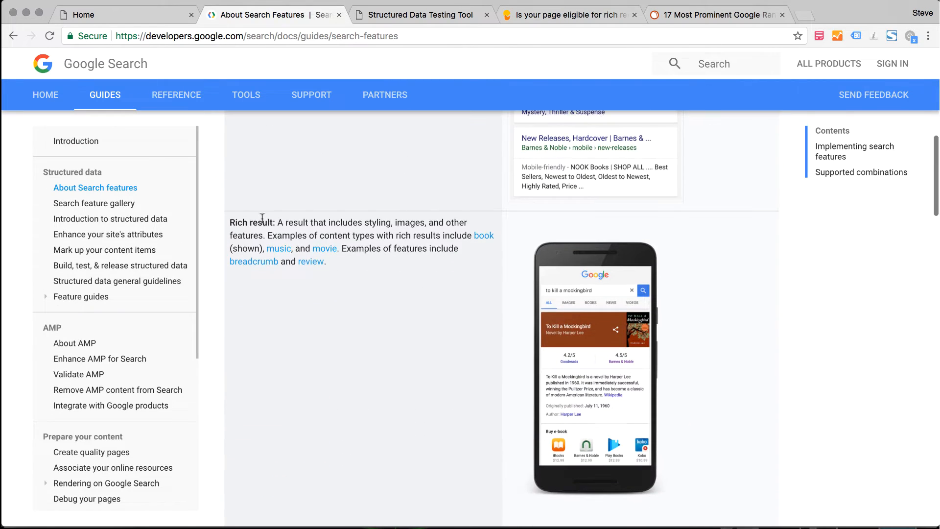
{"action": "scroll", "coordinate": [574, 329], "scroll_direction": "down", "scroll_amount": 1}
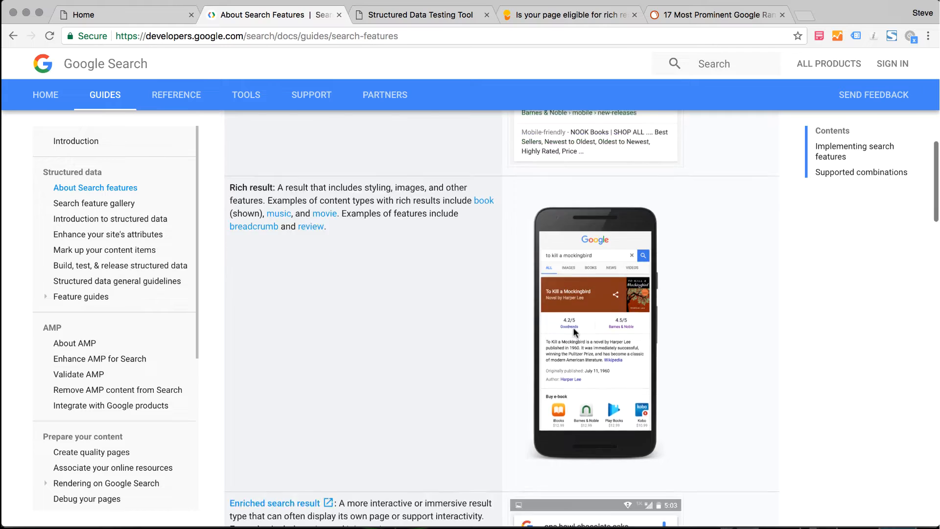
{"action": "scroll", "coordinate": [573, 327], "scroll_direction": "down", "scroll_amount": 8}
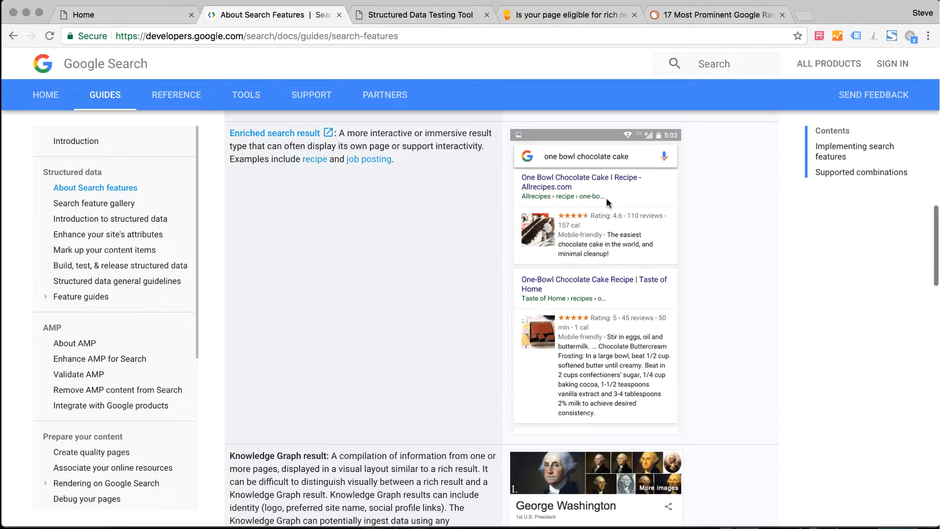
{"action": "scroll", "coordinate": [645, 329], "scroll_direction": "down", "scroll_amount": 4}
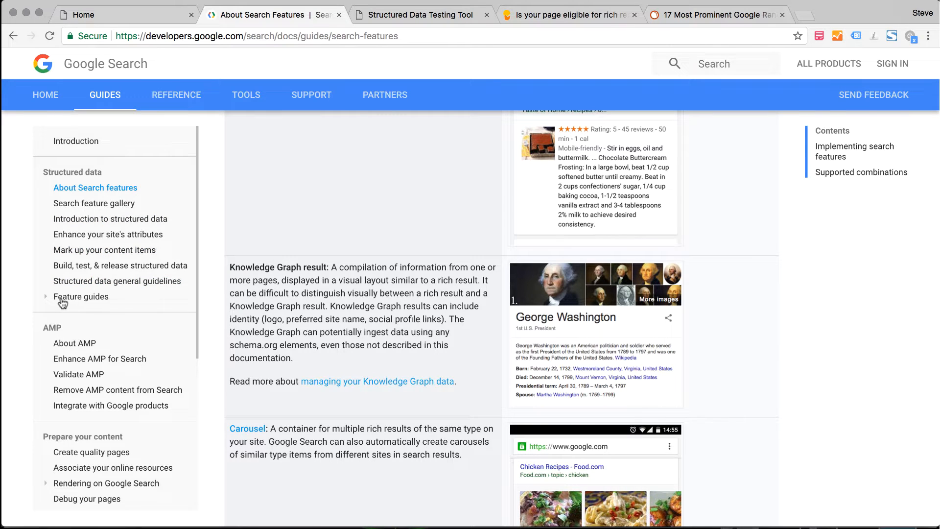
{"action": "left_click", "coordinate": [63, 300]}
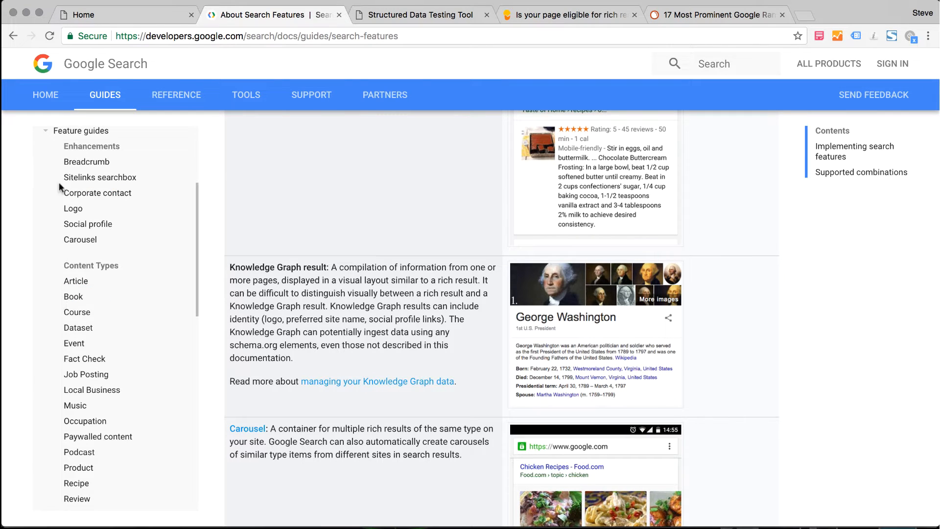
{"action": "left_click", "coordinate": [73, 209]}
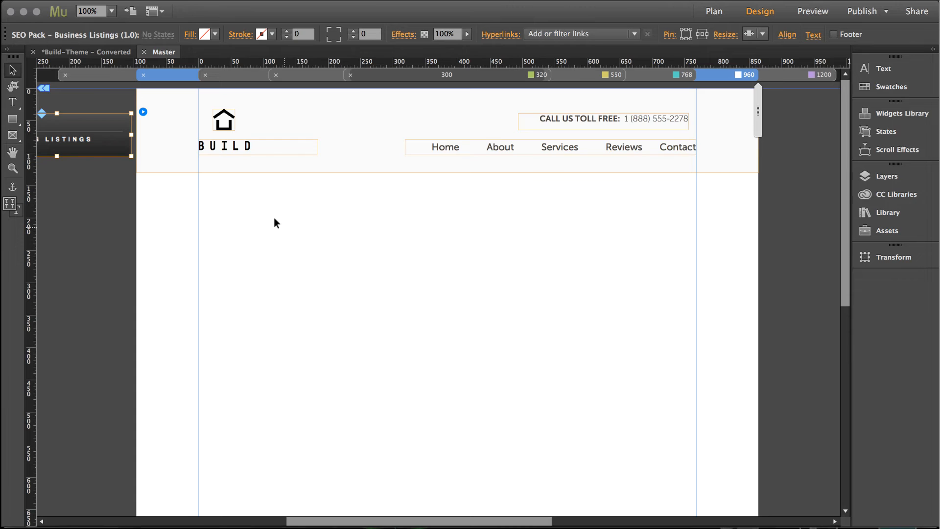
Check the widget's Identity settings in Adobe Muse against the logo type definitions in Google's Logos guide in Chrome
{"action": "left_click", "coordinate": [142, 111]}
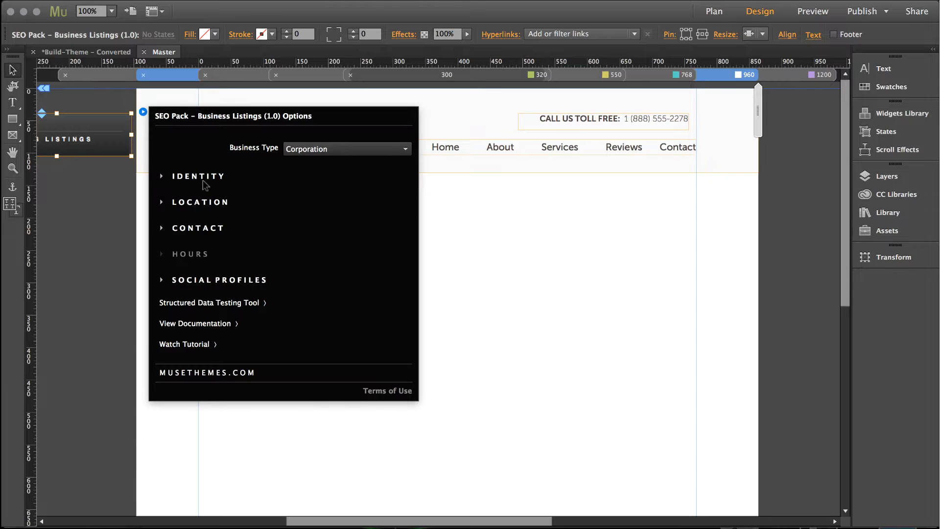
{"action": "left_click", "coordinate": [201, 177]}
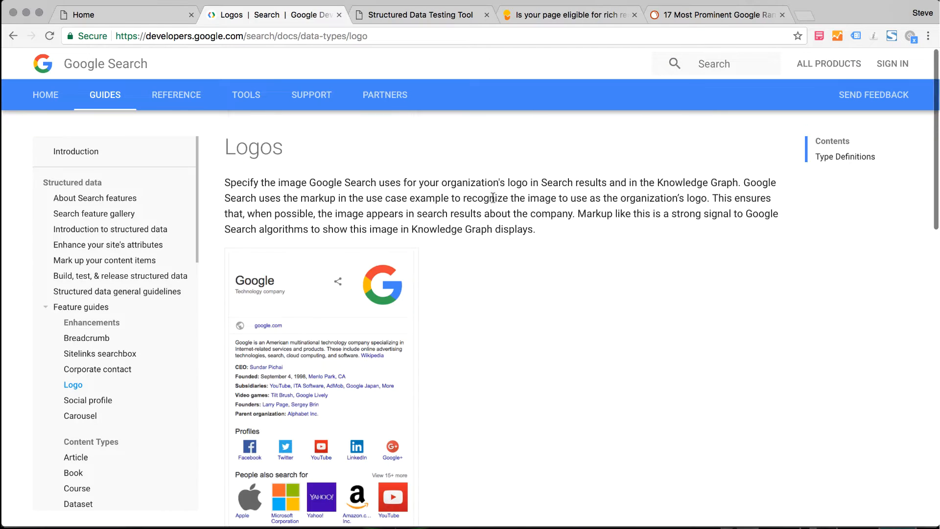
{"action": "scroll", "coordinate": [481, 214], "scroll_direction": "down", "scroll_amount": 10}
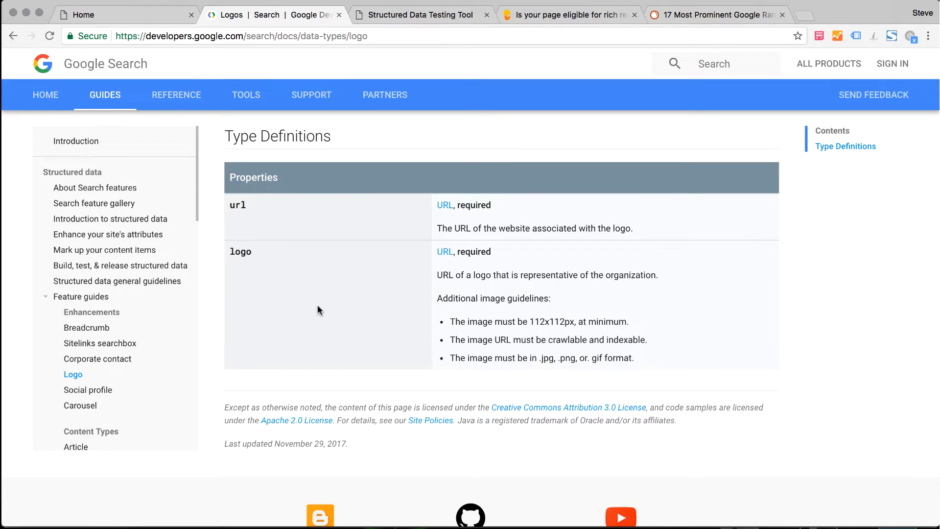
{"action": "scroll", "coordinate": [317, 305], "scroll_direction": "up", "scroll_amount": 20}
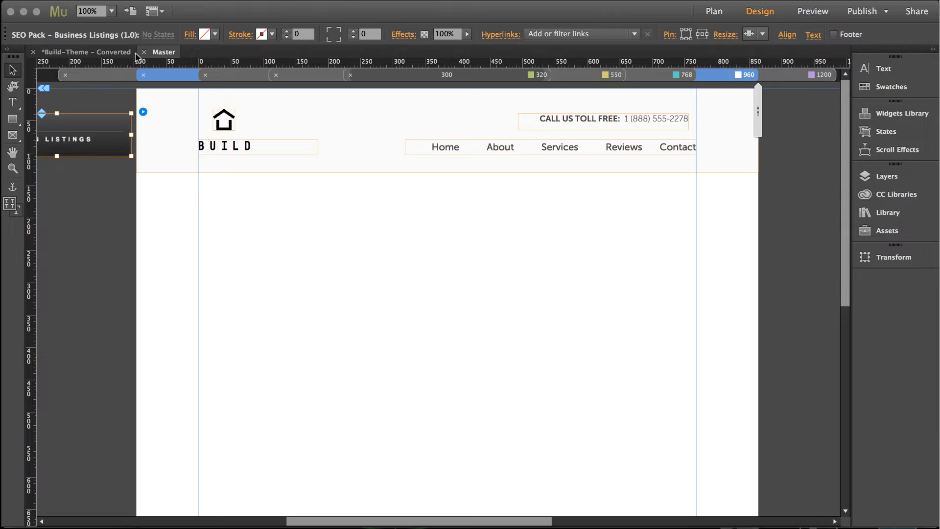
Back in Adobe Muse, set the widget's business type to Dry Cleaning / Laundry and enable the price range under Identity
{"action": "left_click", "coordinate": [143, 111]}
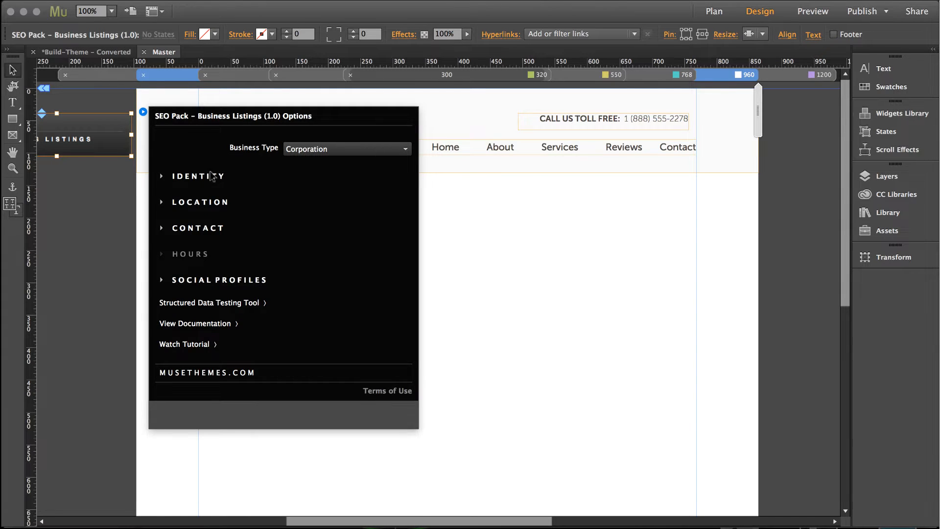
{"action": "left_click", "coordinate": [211, 176]}
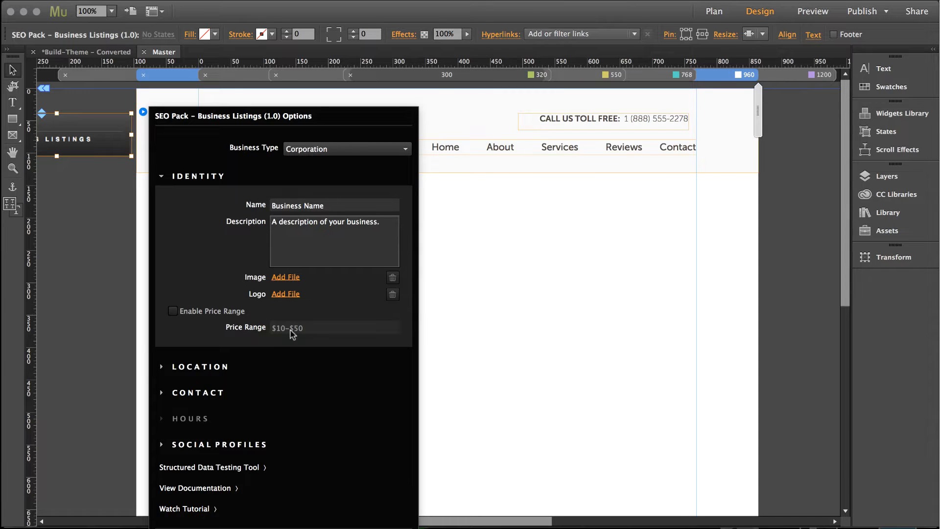
{"action": "left_click", "coordinate": [326, 150]}
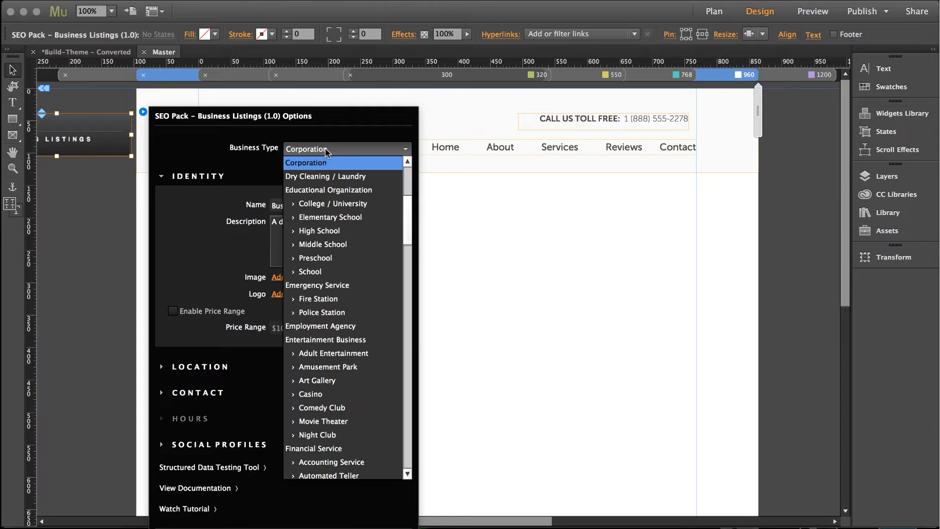
{"action": "left_click", "coordinate": [320, 178]}
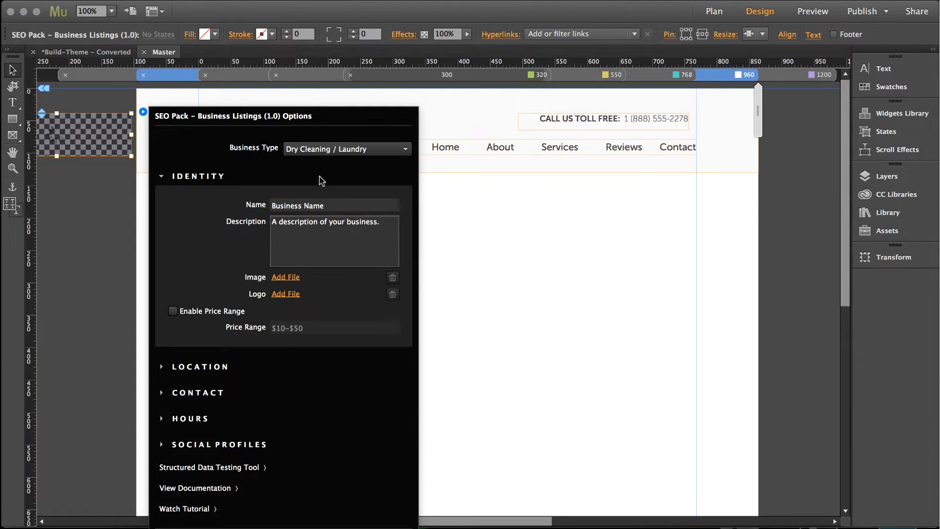
{"action": "left_click", "coordinate": [173, 311]}
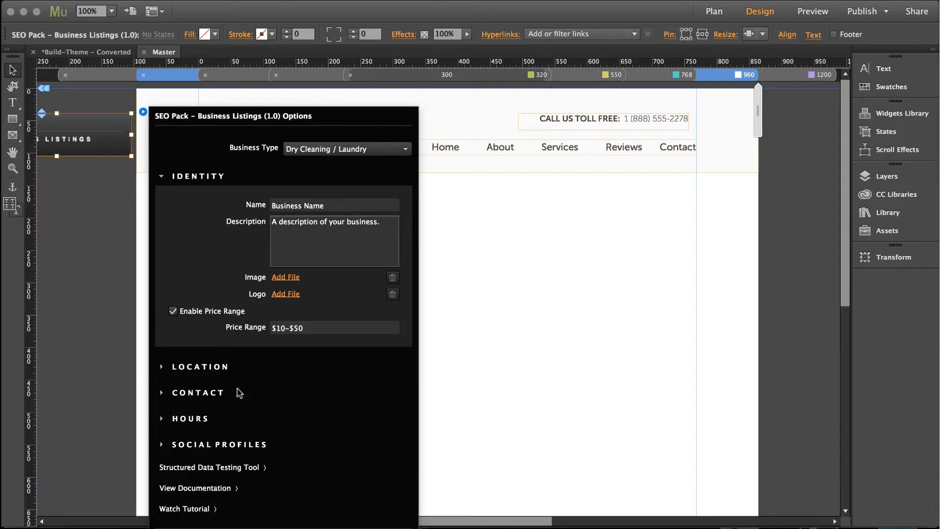
Collapse Identity, expand the Location settings, and try the map option with its Map Location URL
{"action": "left_click", "coordinate": [176, 181]}
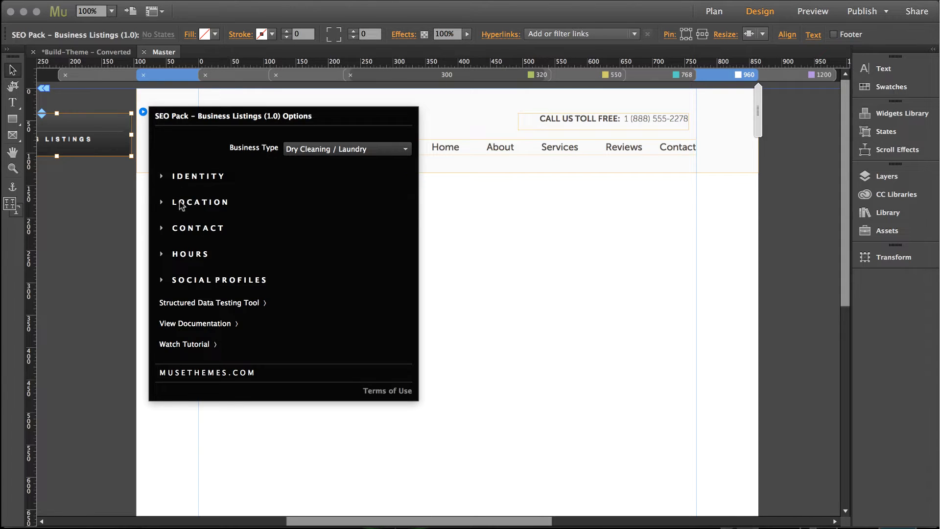
{"action": "left_click", "coordinate": [181, 204]}
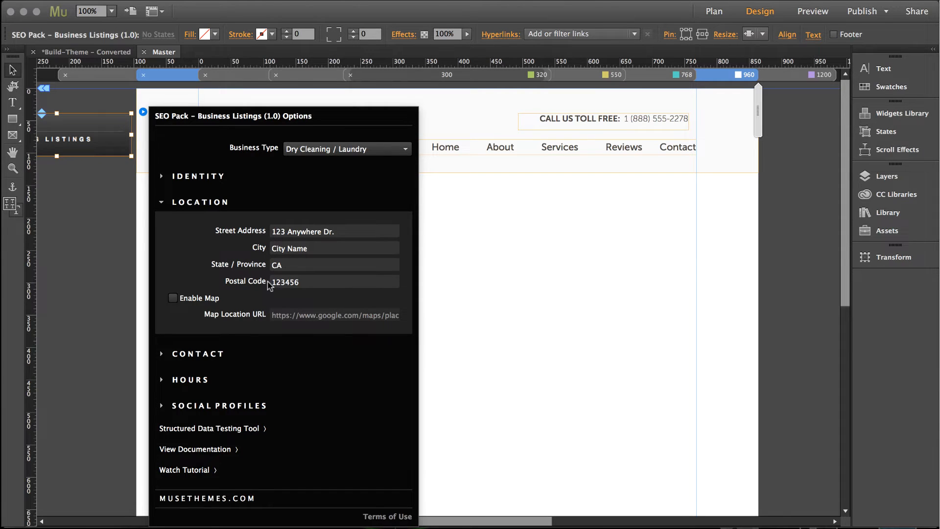
{"action": "left_click", "coordinate": [173, 298]}
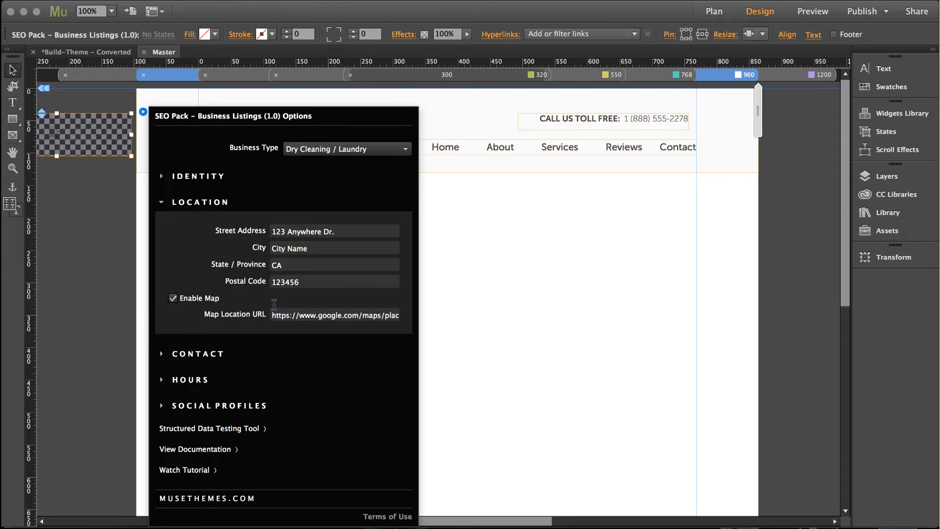
{"action": "left_click_drag", "start_coordinate": [280, 312], "coordinate": [446, 306]}
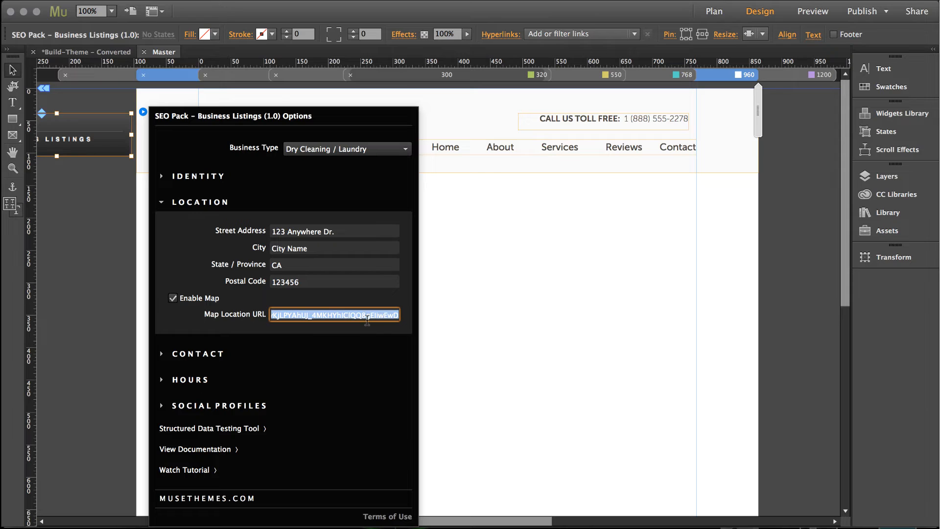
{"action": "left_click", "coordinate": [173, 297]}
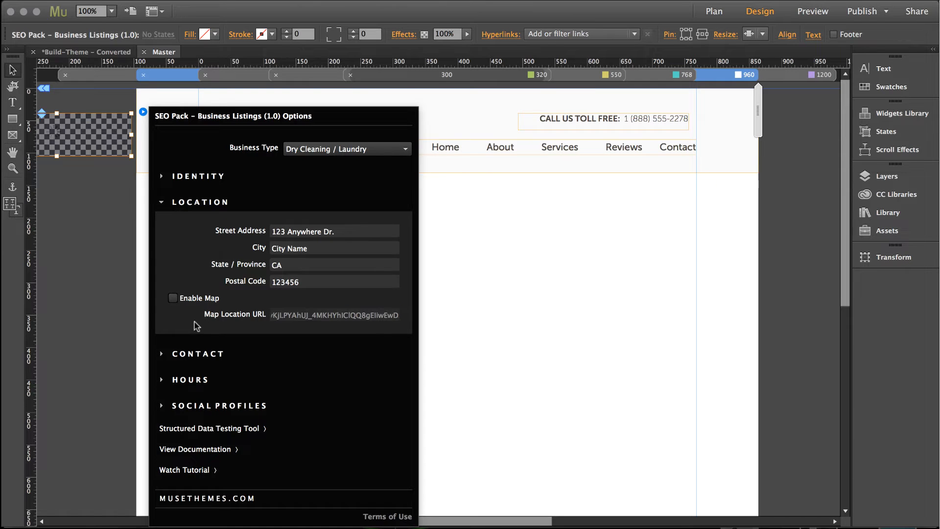
Try Corporation as the business type of the Business Listings widget
{"action": "left_click", "coordinate": [336, 153]}
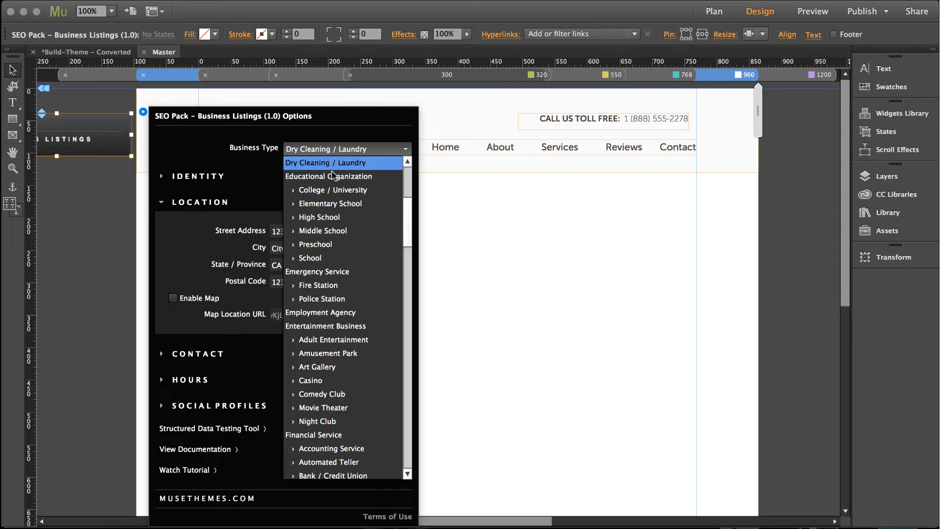
{"action": "scroll", "coordinate": [338, 174], "scroll_direction": "up", "scroll_amount": 2}
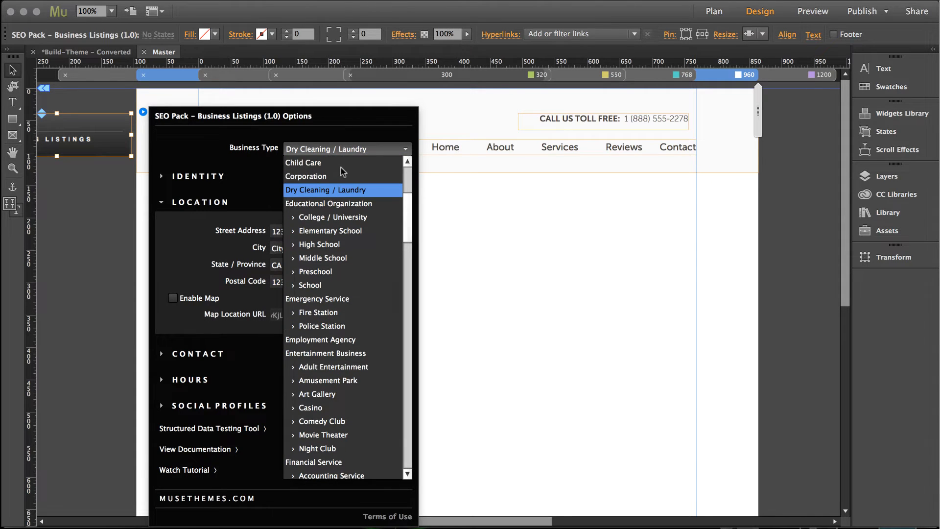
{"action": "left_click", "coordinate": [321, 177]}
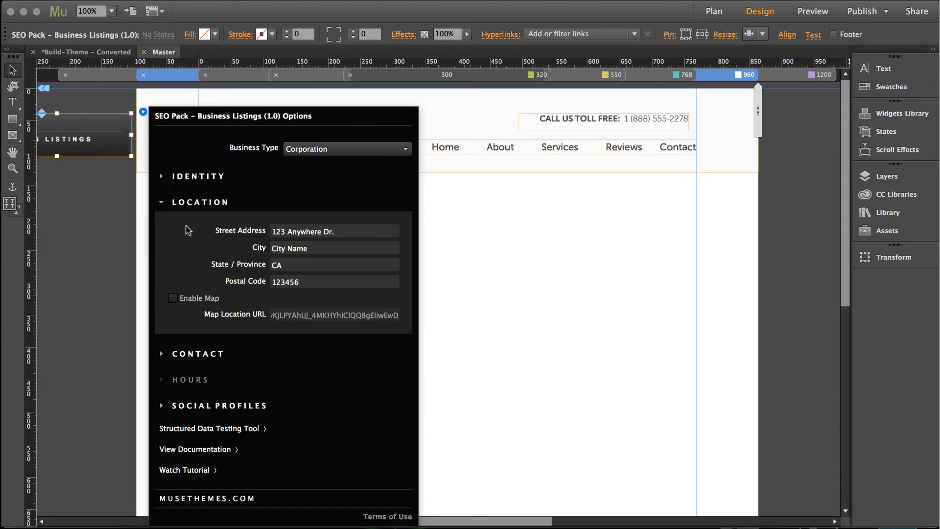
Collapse the Location settings and review the phone number and email fields under Contact
{"action": "left_click", "coordinate": [162, 205]}
{"action": "left_click", "coordinate": [163, 229]}
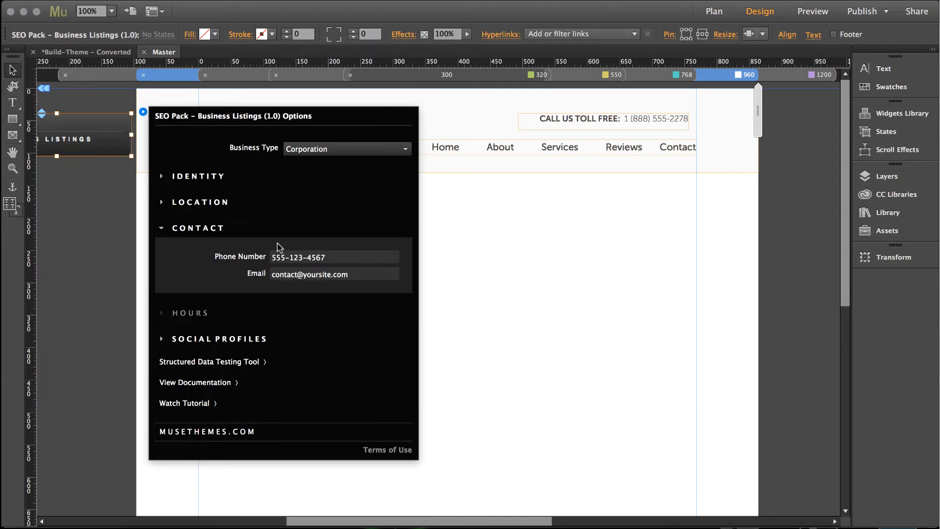
{"action": "left_click", "coordinate": [161, 229]}
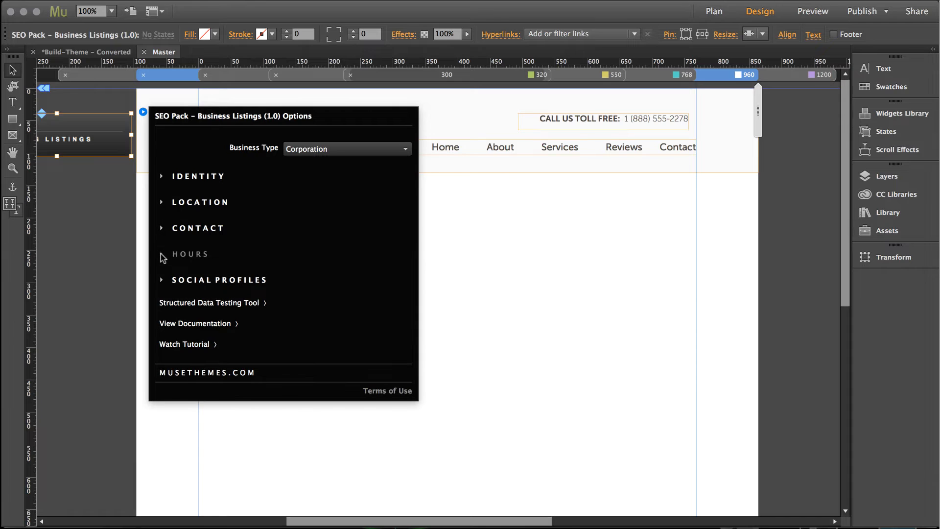
Set the business type to Dry Cleaning / Laundry and enable business hours with 3 hours ranges
{"action": "left_click", "coordinate": [331, 146]}
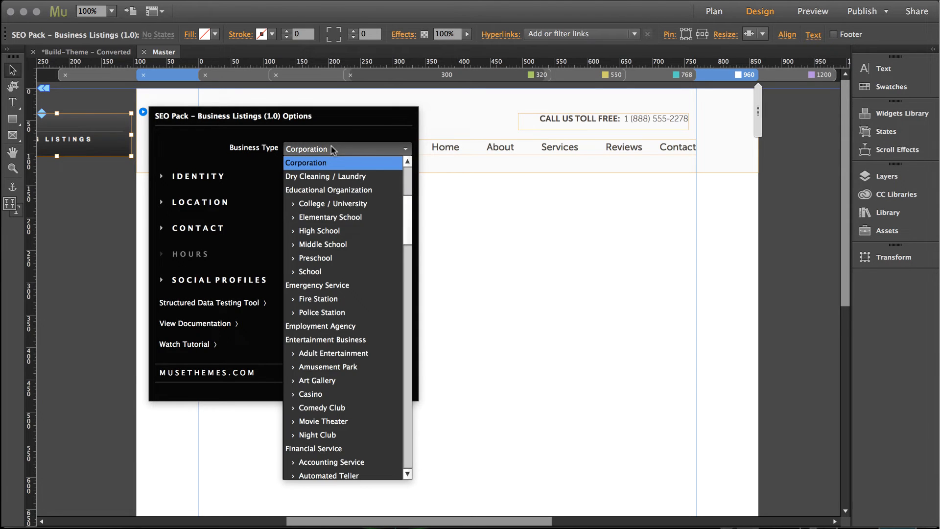
{"action": "left_click", "coordinate": [318, 178]}
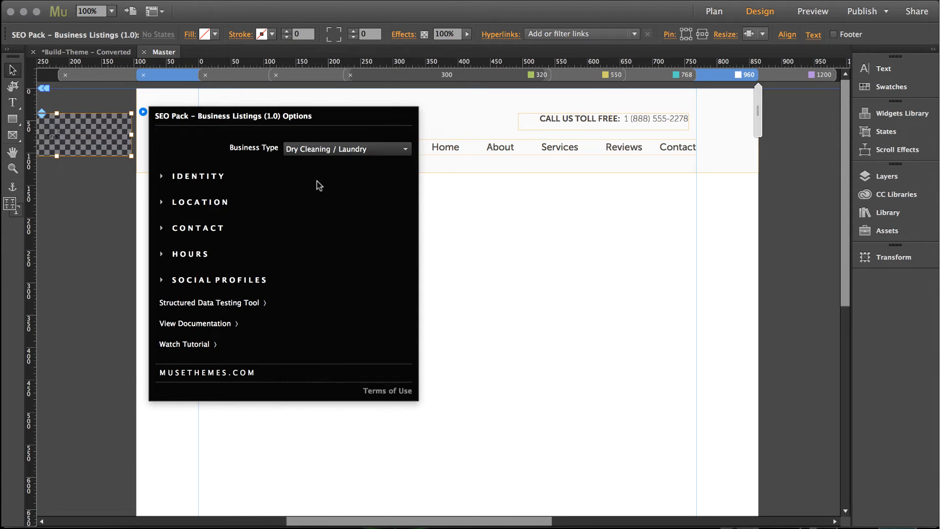
{"action": "left_click", "coordinate": [161, 254]}
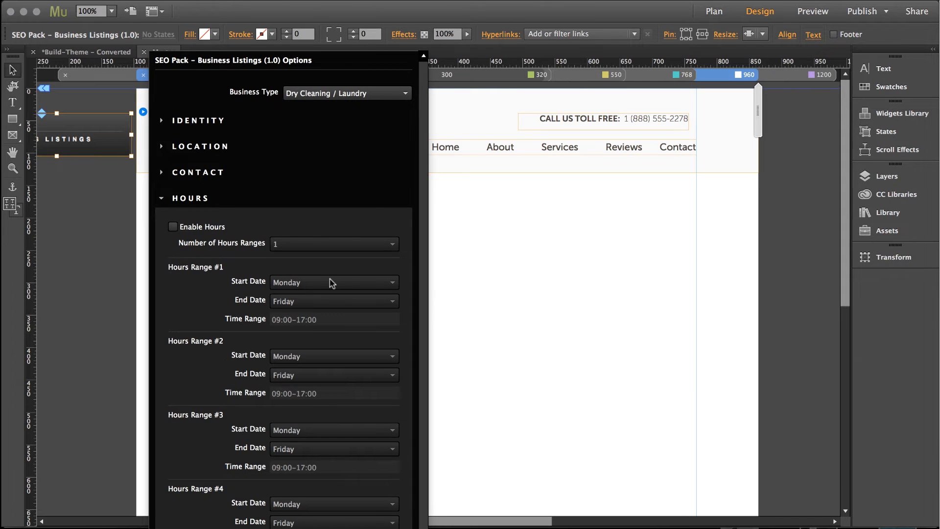
{"action": "left_click", "coordinate": [195, 229]}
{"action": "left_click", "coordinate": [306, 244]}
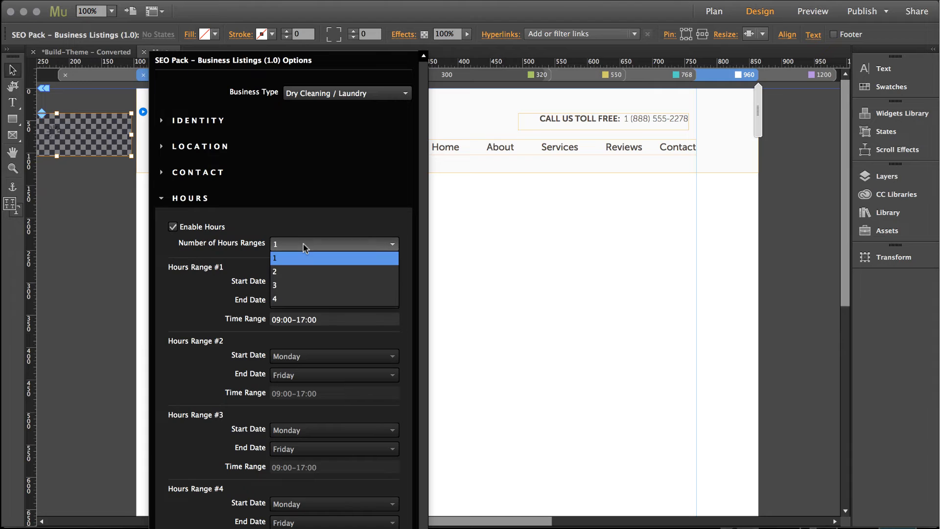
{"action": "left_click", "coordinate": [278, 287]}
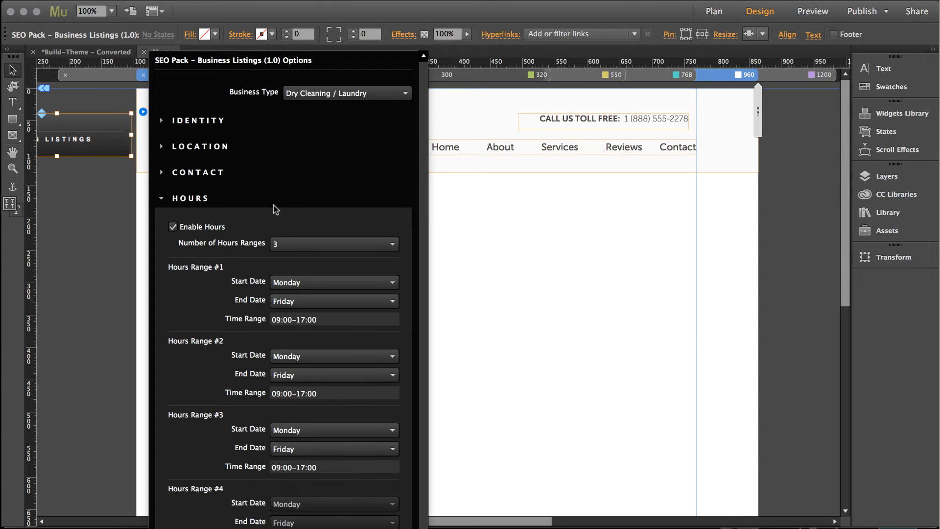
Disable the business hours and enable social profiles in the widget's Social Profiles settings
{"action": "left_click", "coordinate": [185, 227]}
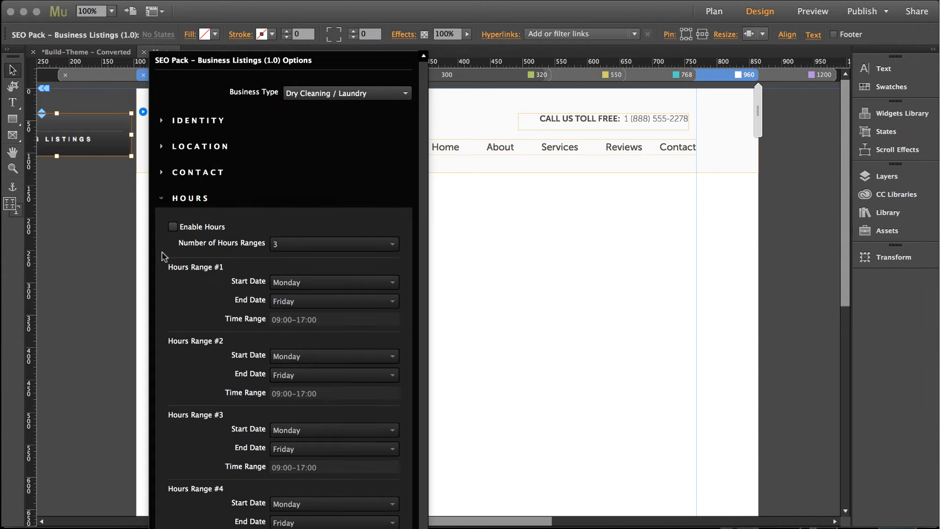
{"action": "left_click", "coordinate": [161, 198]}
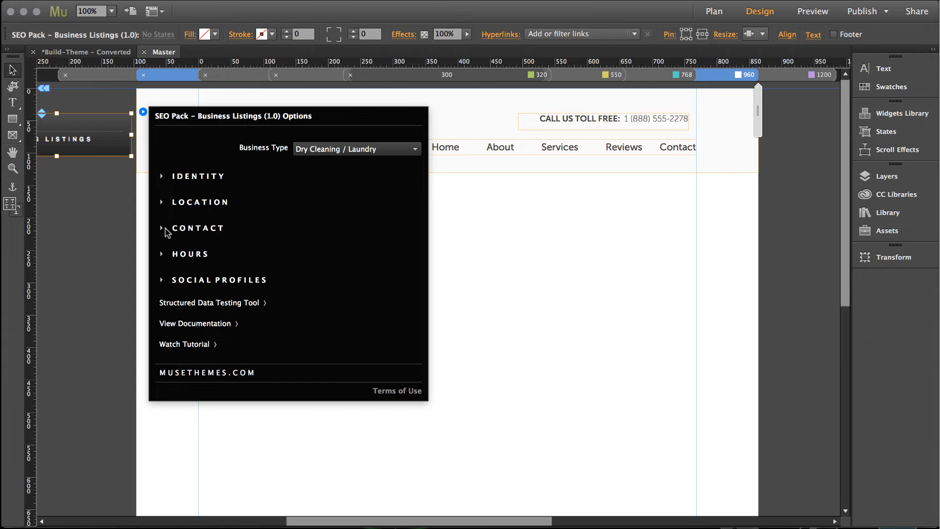
{"action": "left_click", "coordinate": [161, 280]}
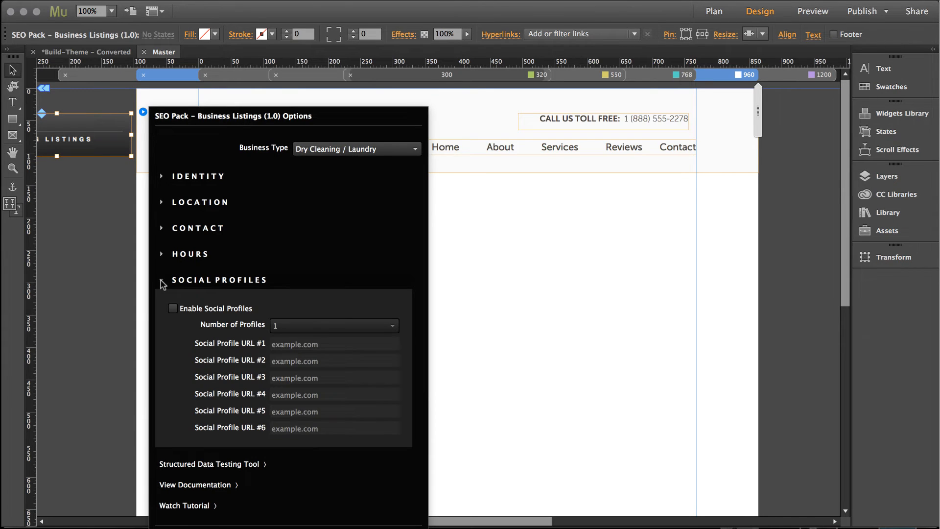
{"action": "left_click", "coordinate": [189, 310]}
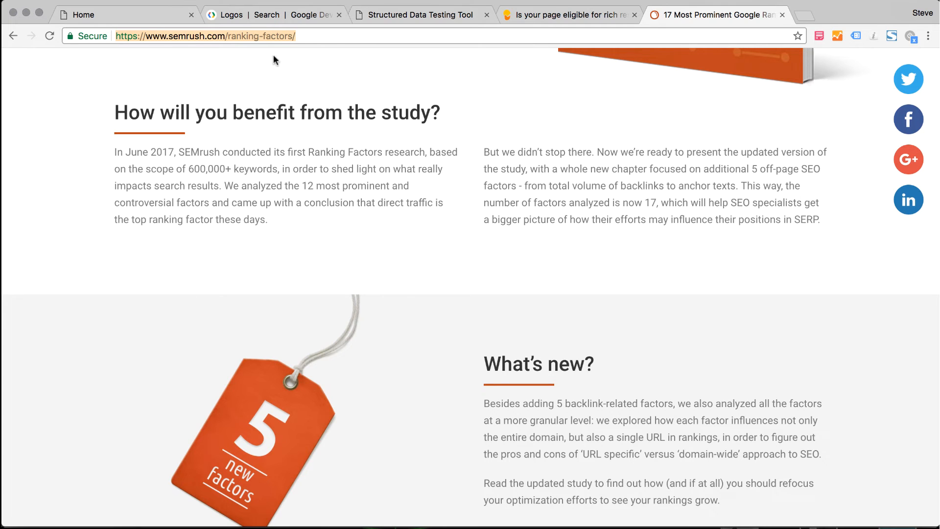
In Chrome, open Google's Social Profile feature guide and examine its guidelines, supported social profiles and type definitions
{"action": "left_click", "coordinate": [280, 15]}
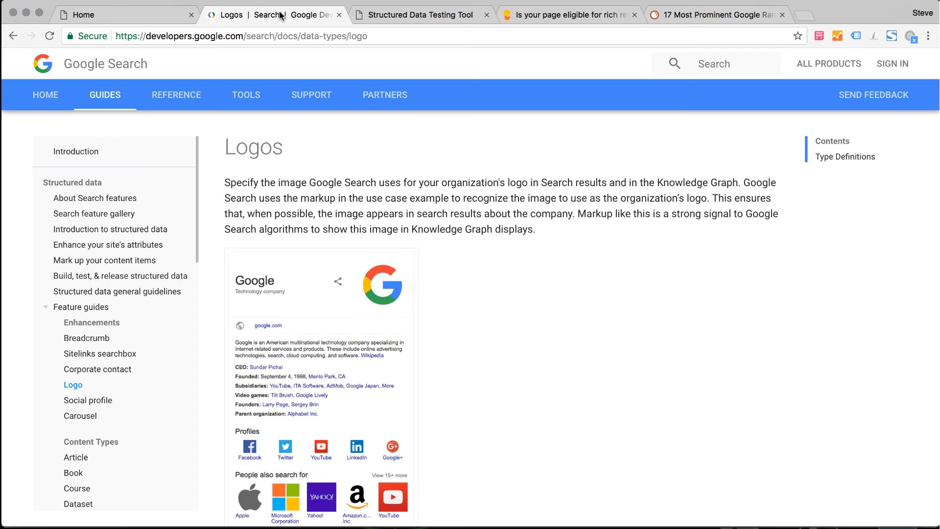
{"action": "scroll", "coordinate": [241, 293], "scroll_direction": "down", "scroll_amount": 2}
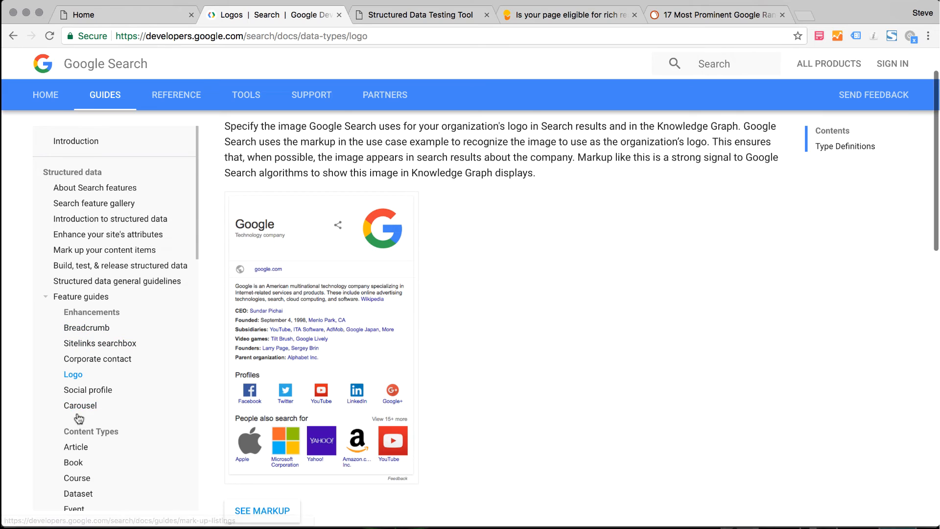
{"action": "left_click", "coordinate": [83, 387]}
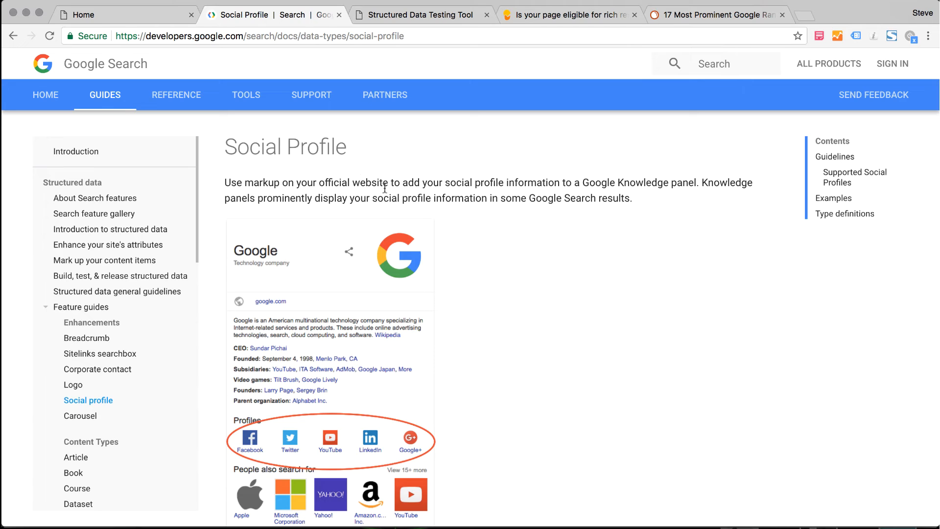
{"action": "scroll", "coordinate": [464, 196], "scroll_direction": "down", "scroll_amount": 3}
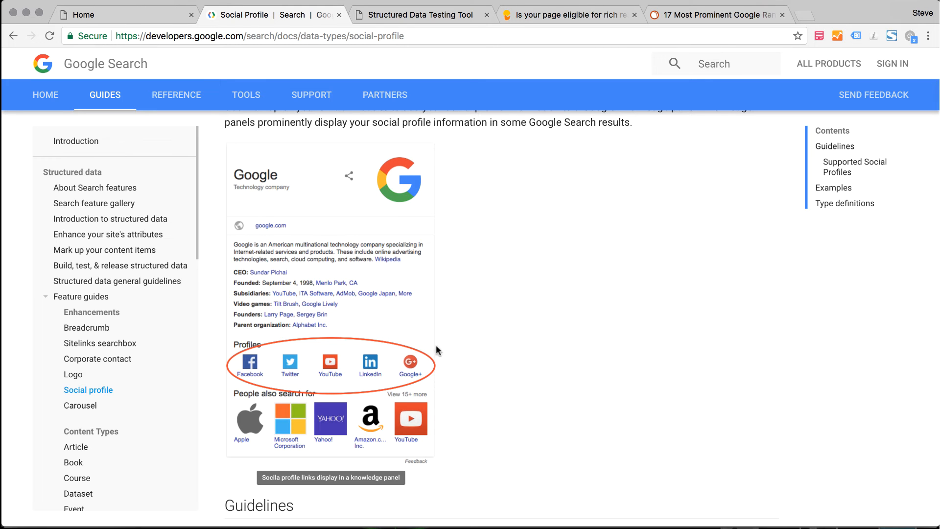
{"action": "scroll", "coordinate": [518, 322], "scroll_direction": "down", "scroll_amount": 10}
{"action": "scroll", "coordinate": [518, 325], "scroll_direction": "down", "scroll_amount": 3}
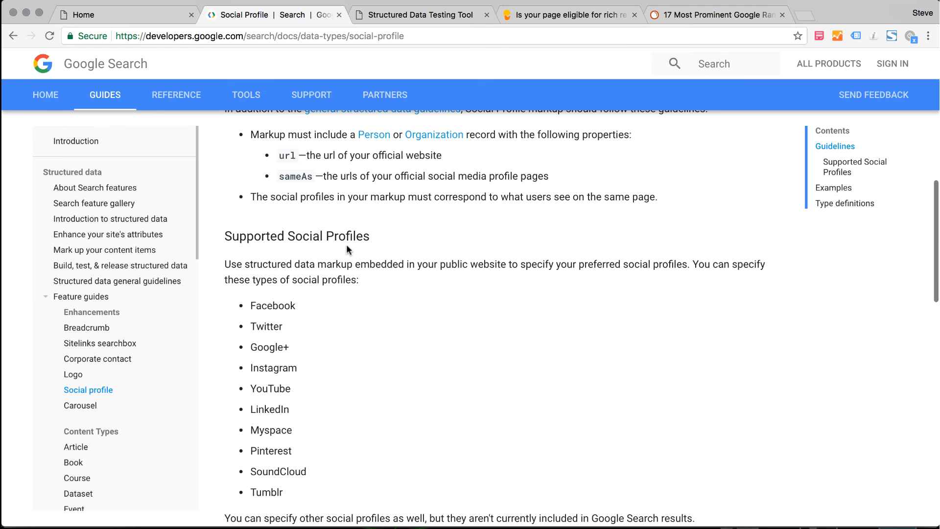
{"action": "scroll", "coordinate": [280, 398], "scroll_direction": "down", "scroll_amount": 4}
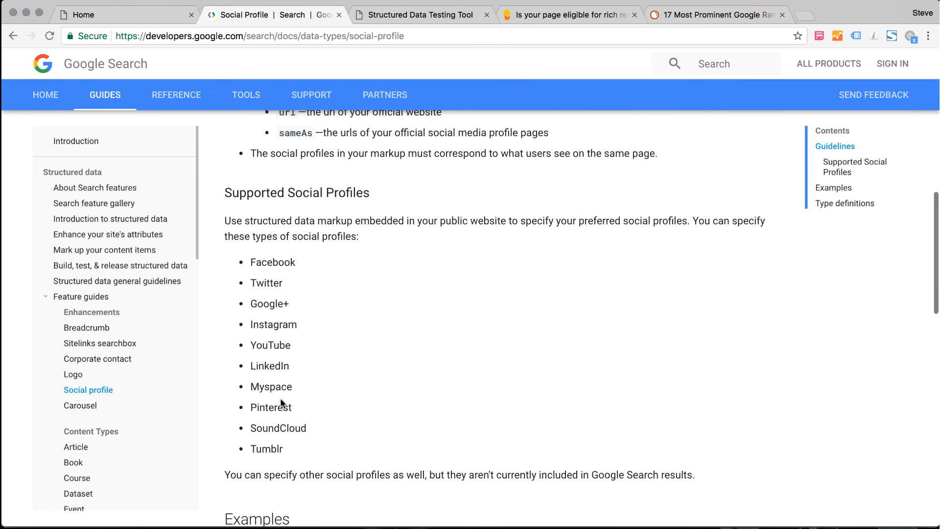
{"action": "scroll", "coordinate": [280, 397], "scroll_direction": "down", "scroll_amount": 10}
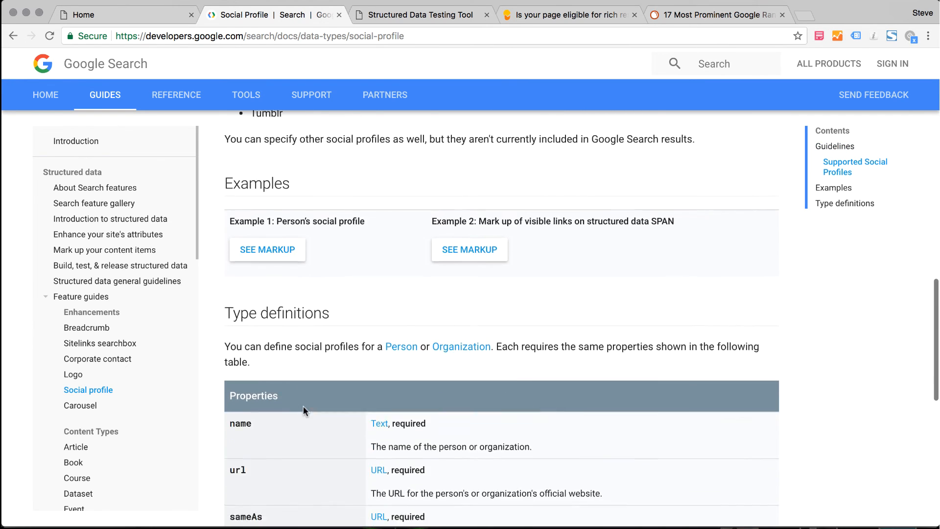
{"action": "scroll", "coordinate": [304, 405], "scroll_direction": "down", "scroll_amount": 2}
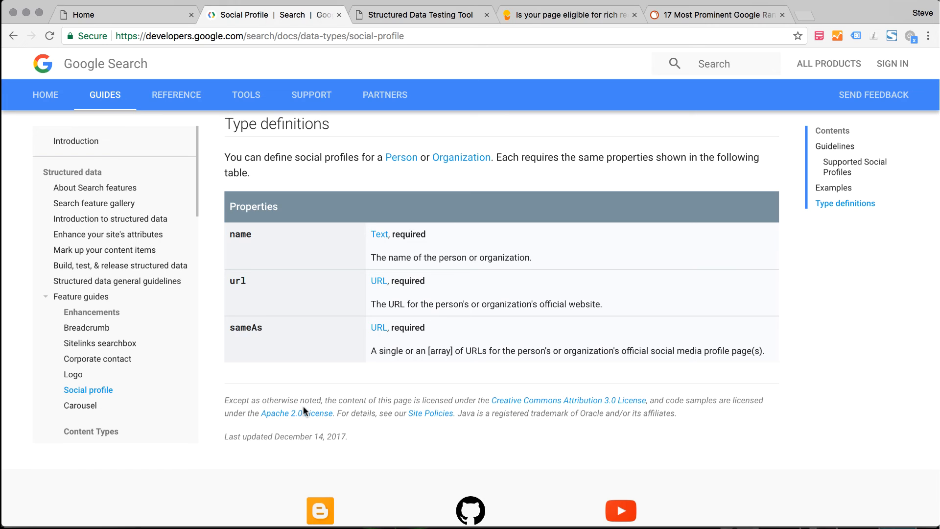
{"action": "scroll", "coordinate": [304, 405], "scroll_direction": "up", "scroll_amount": 20}
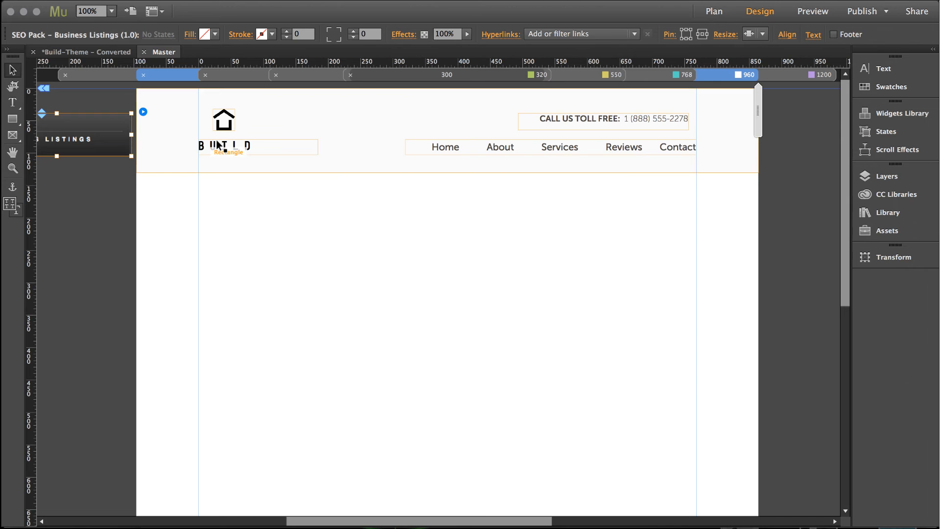
Reopen the Business Listings options in Adobe Muse, then switch to Chrome to view the Structured Data Testing Tool results
{"action": "left_click", "coordinate": [143, 111]}
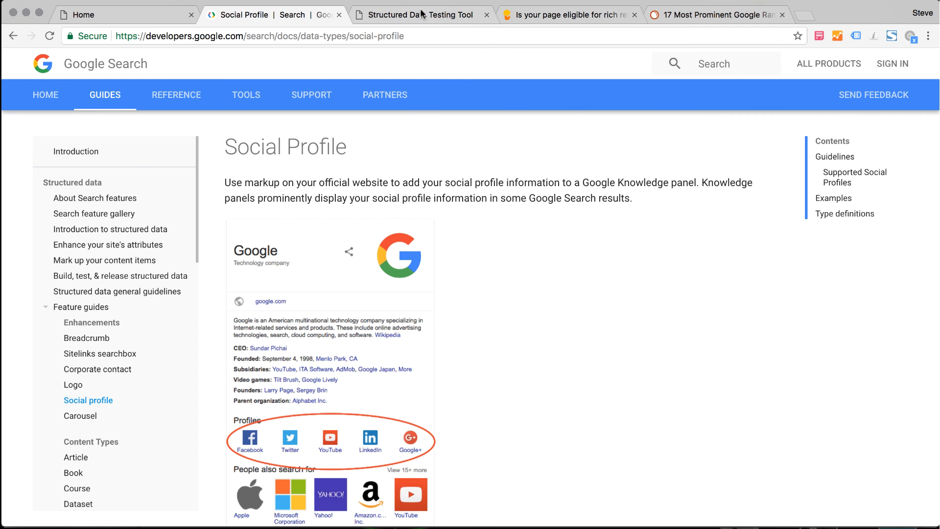
{"action": "left_click", "coordinate": [423, 15]}
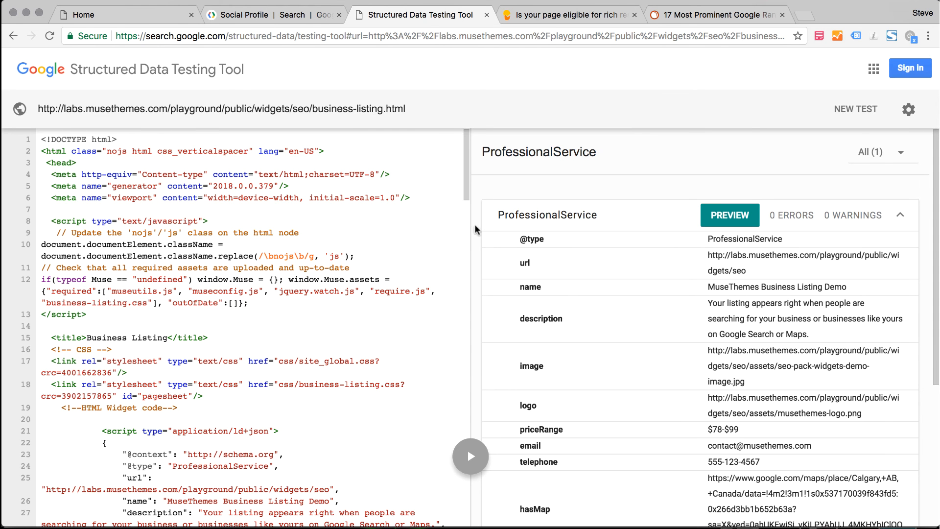